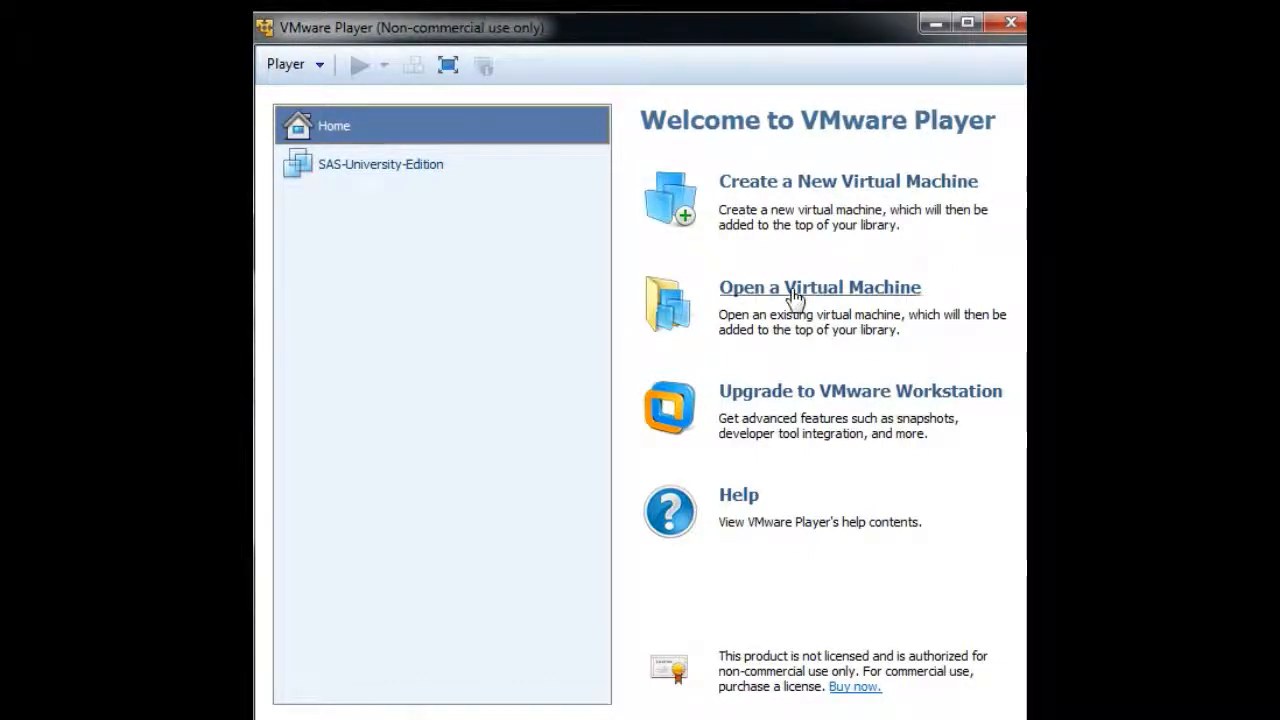
Select the SAS-University-Edition virtual machine and start it.
click(730, 291)
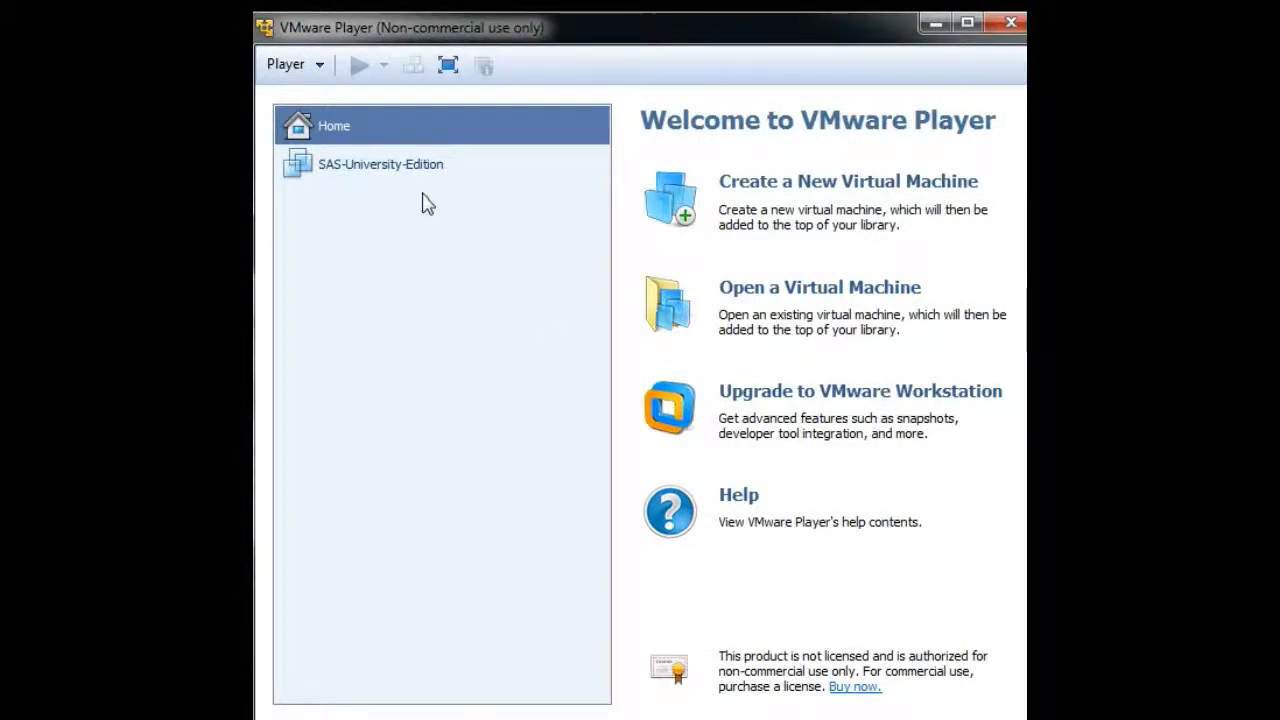
click(407, 172)
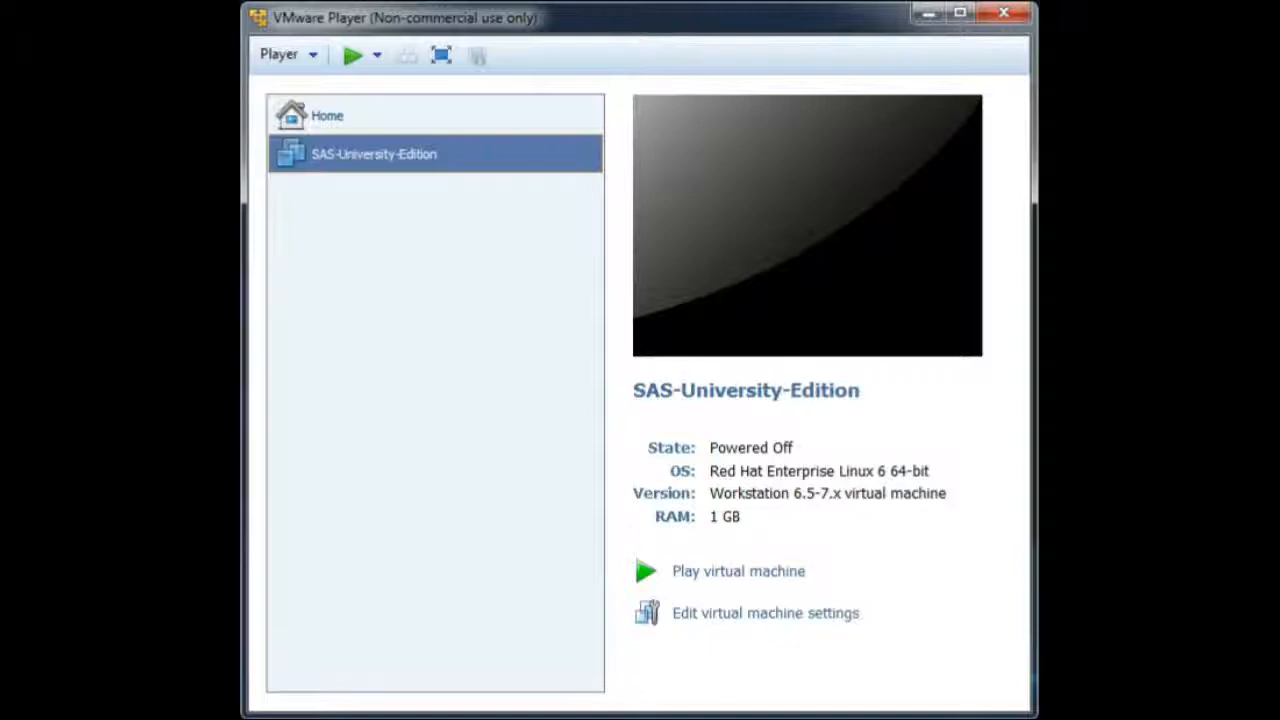
click(745, 574)
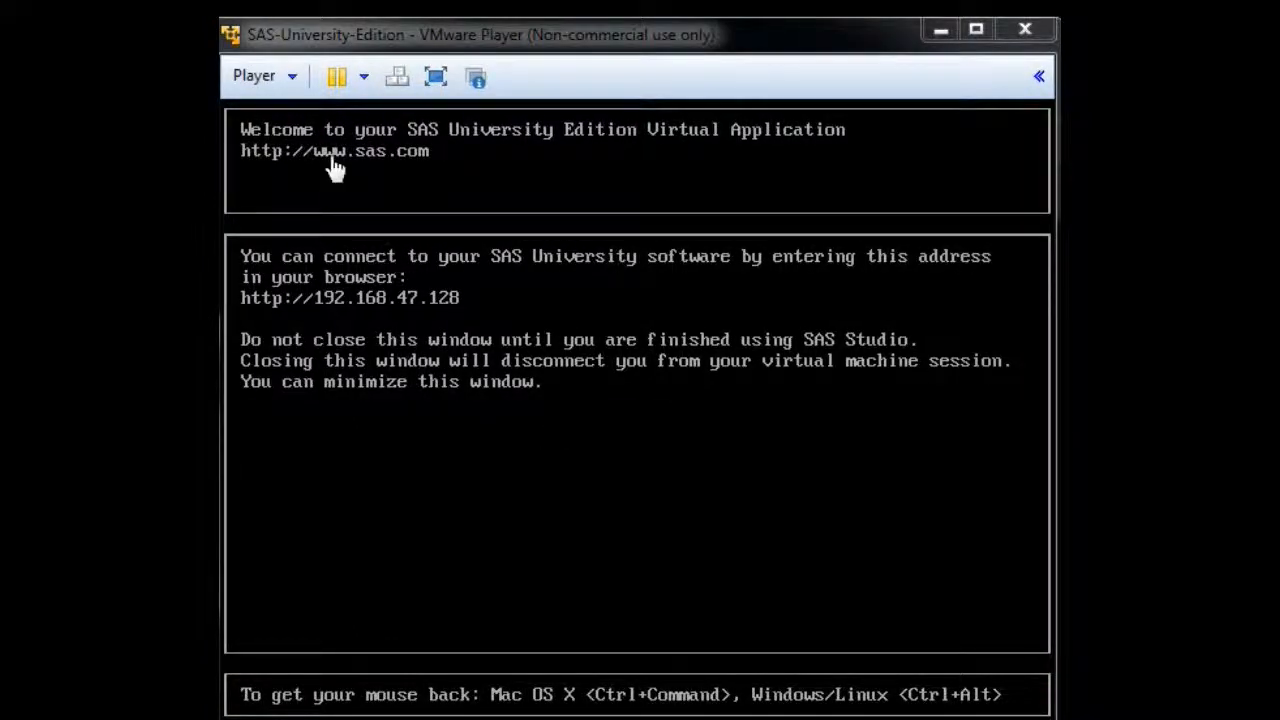
Open the running virtual machine's settings and check the Shared Folders options and the myfolders entry.
click(294, 78)
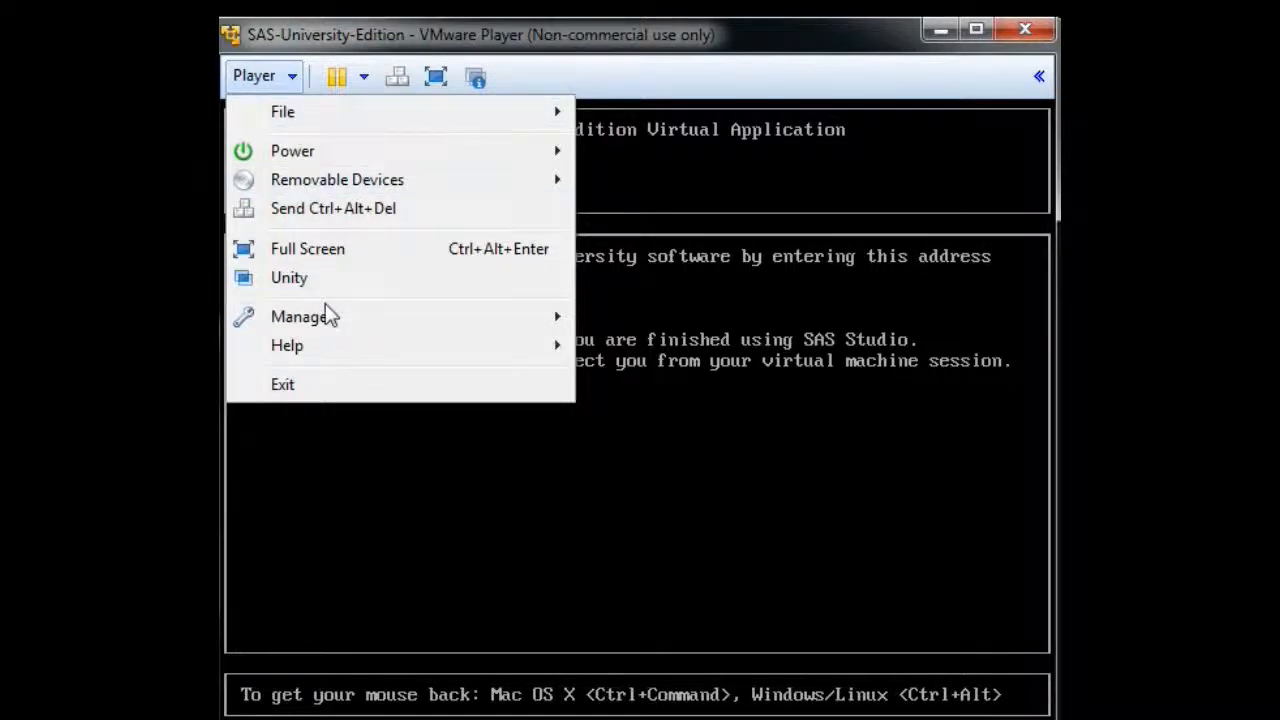
mouse_move(326, 317)
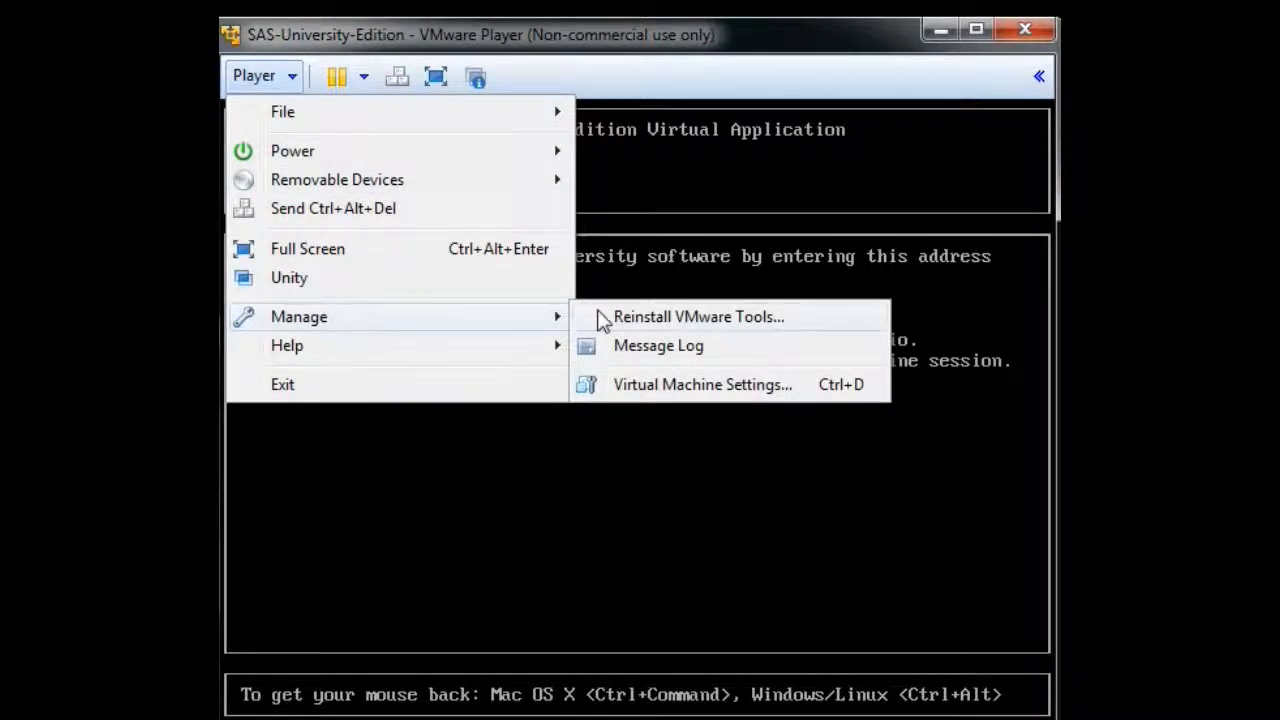
click(724, 386)
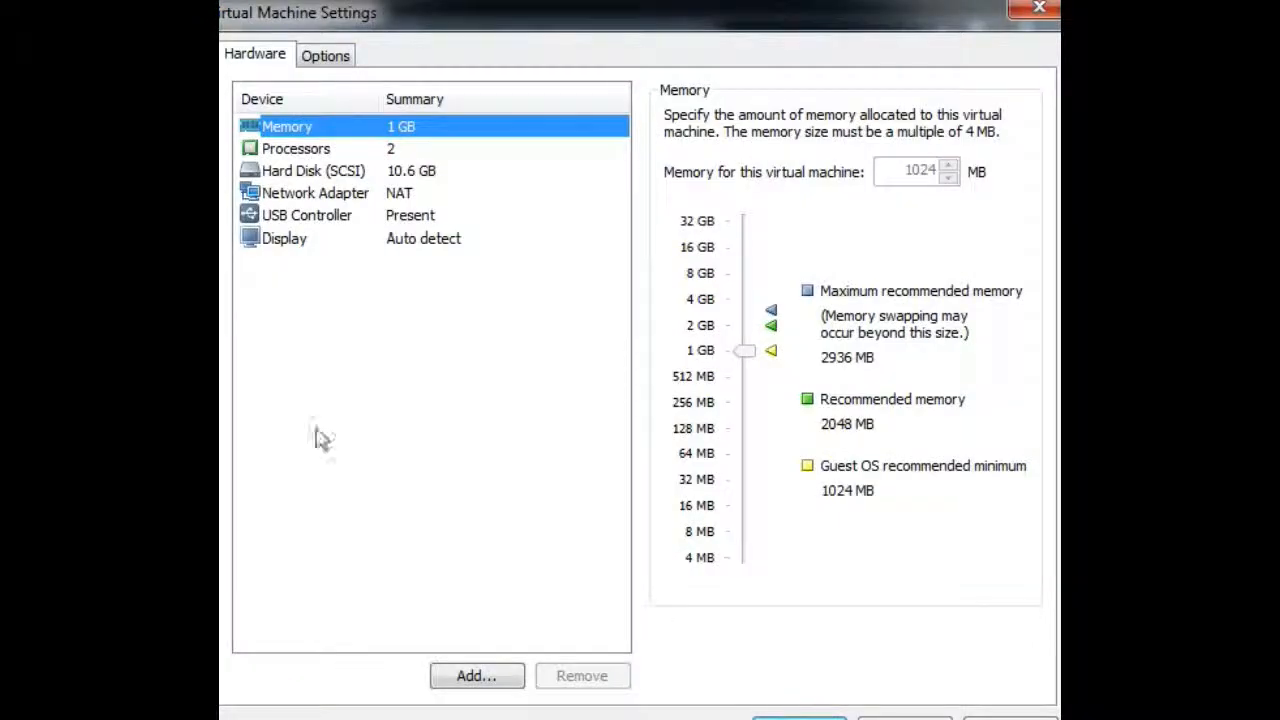
click(342, 58)
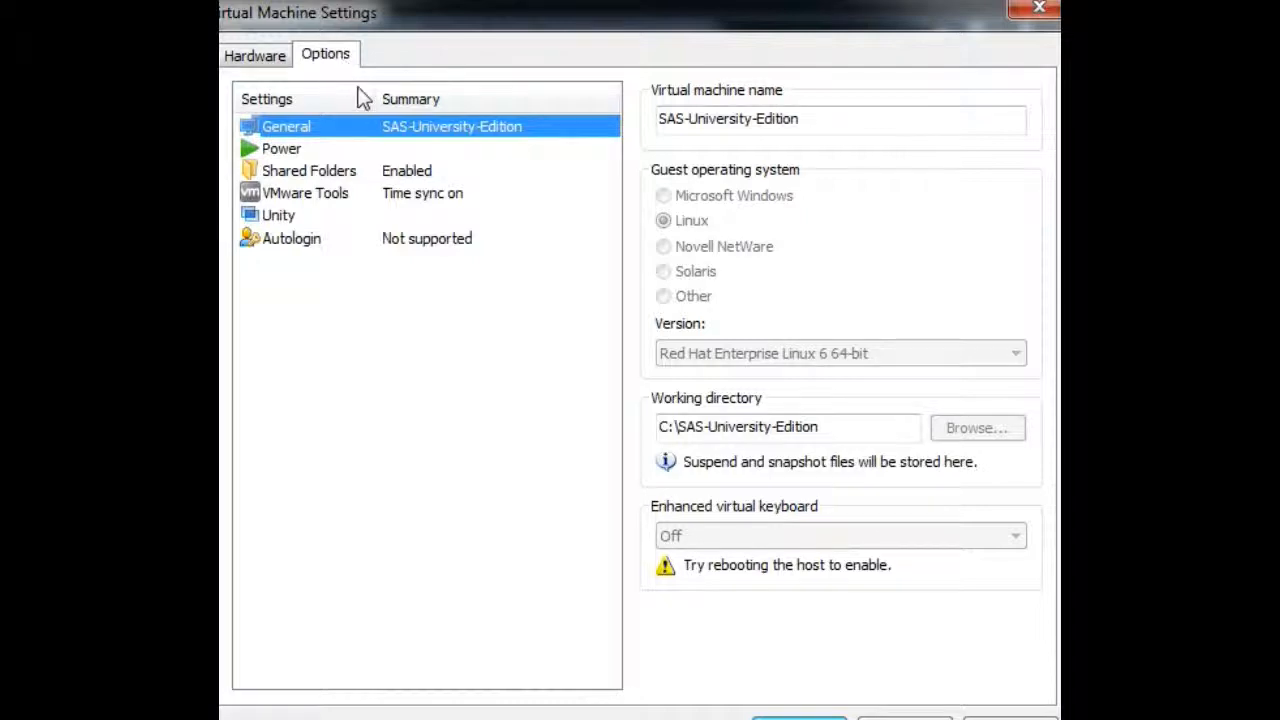
click(360, 172)
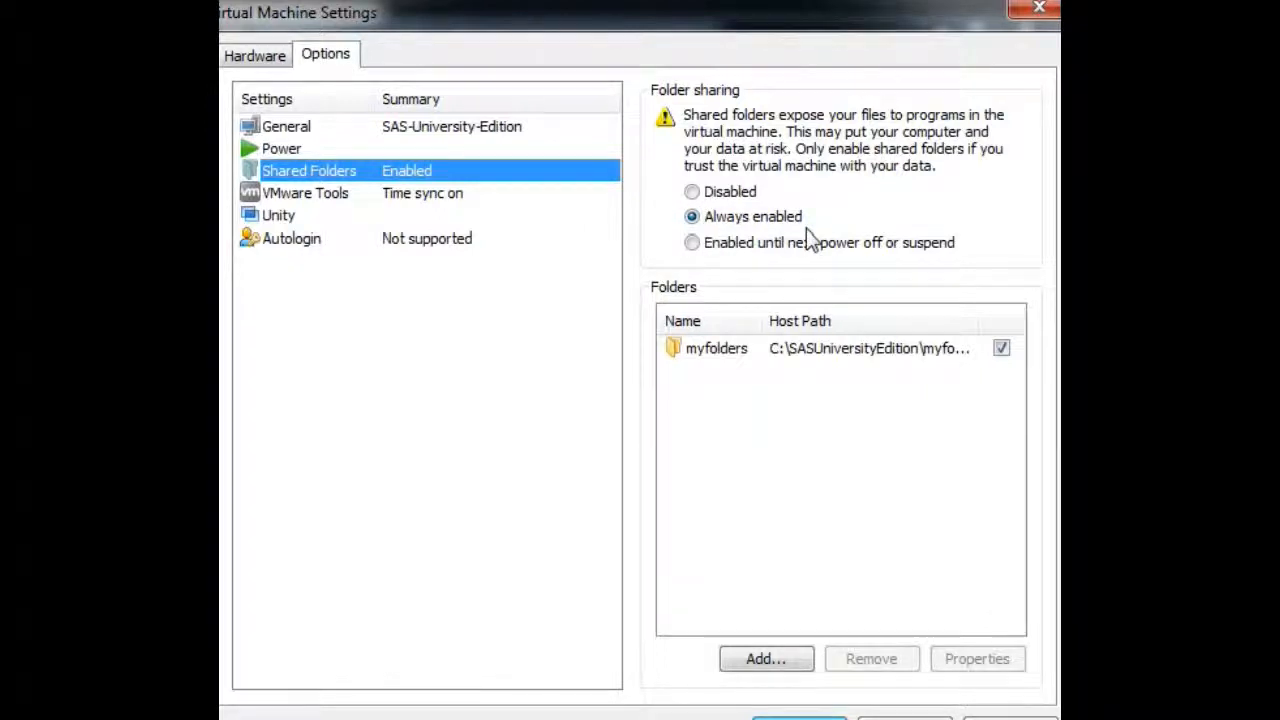
click(743, 356)
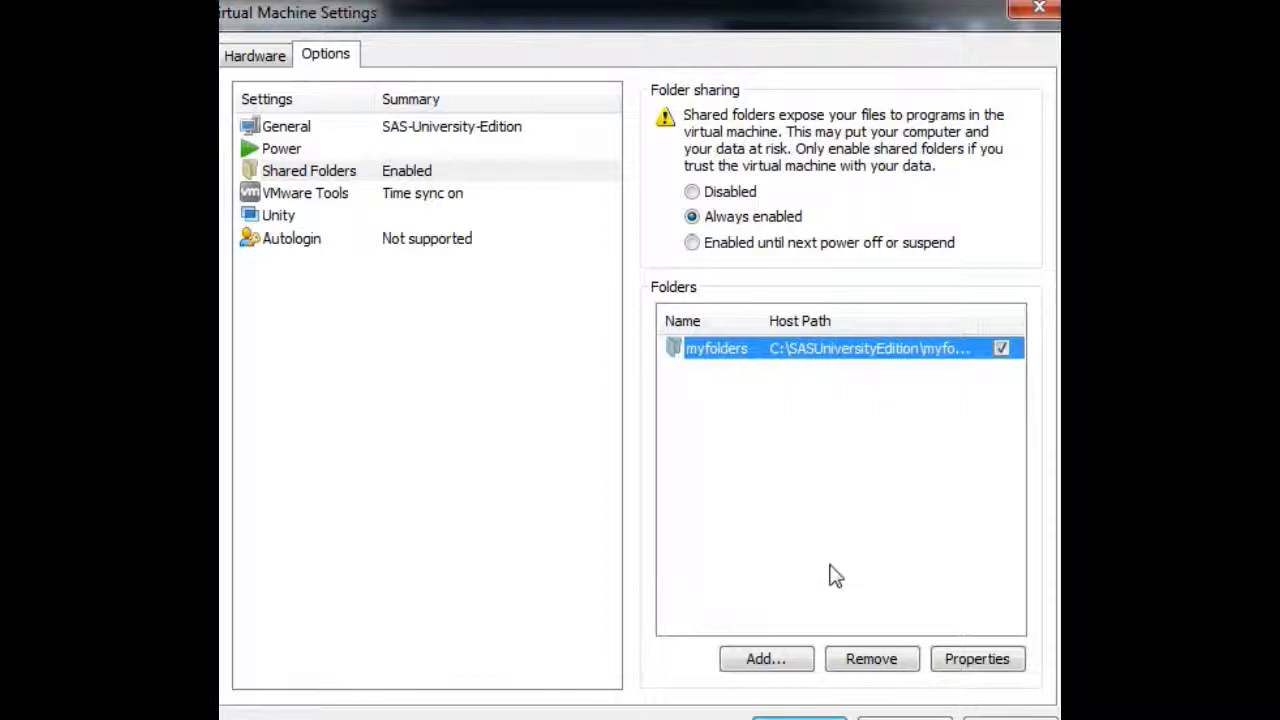
click(362, 176)
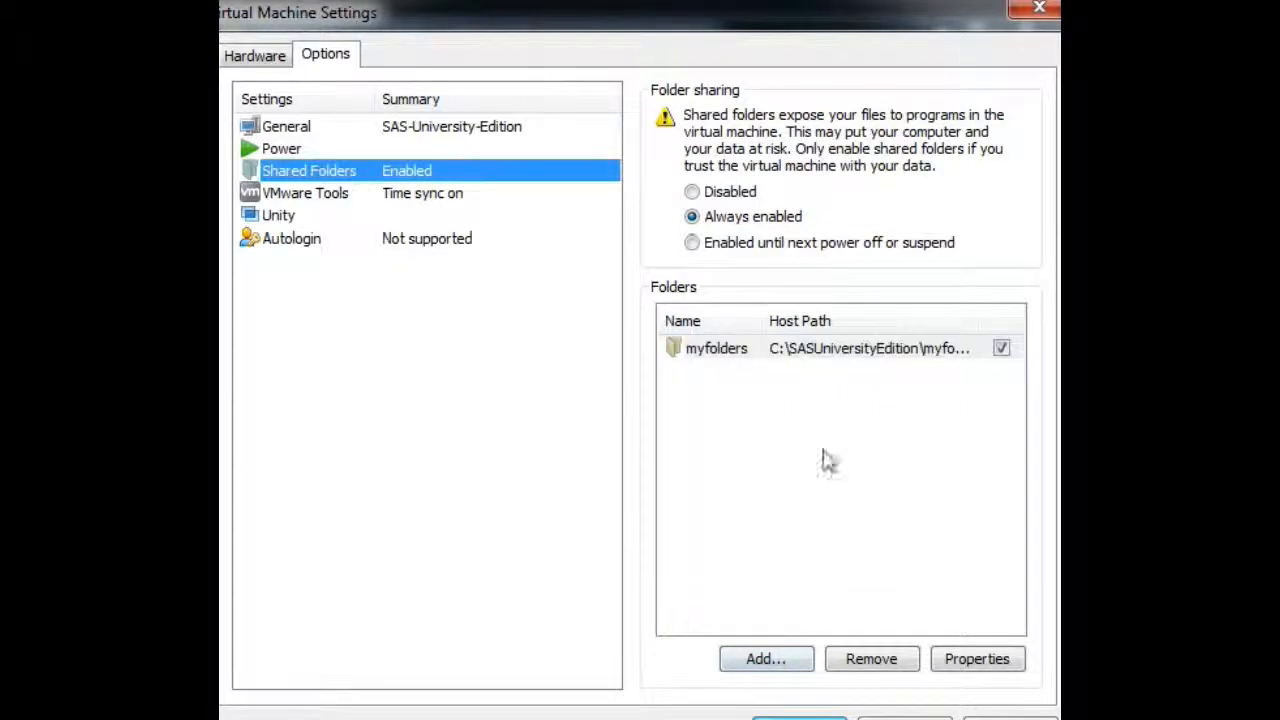
click(800, 662)
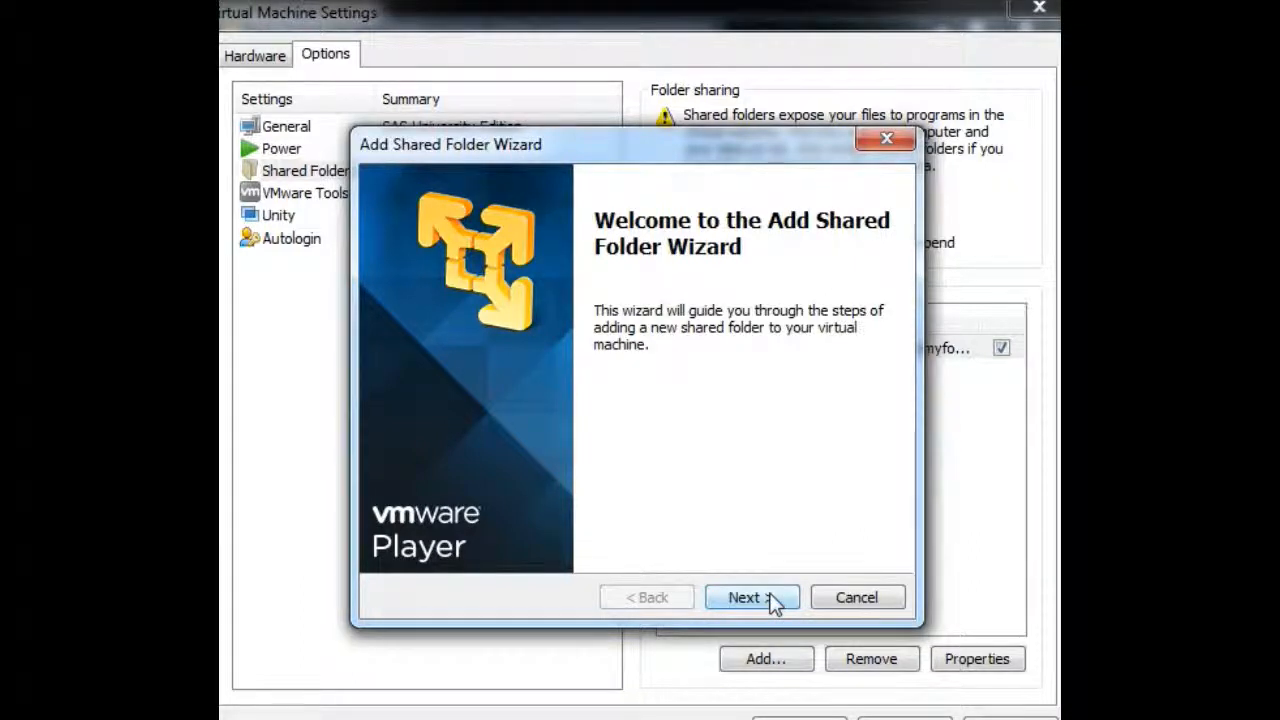
click(752, 597)
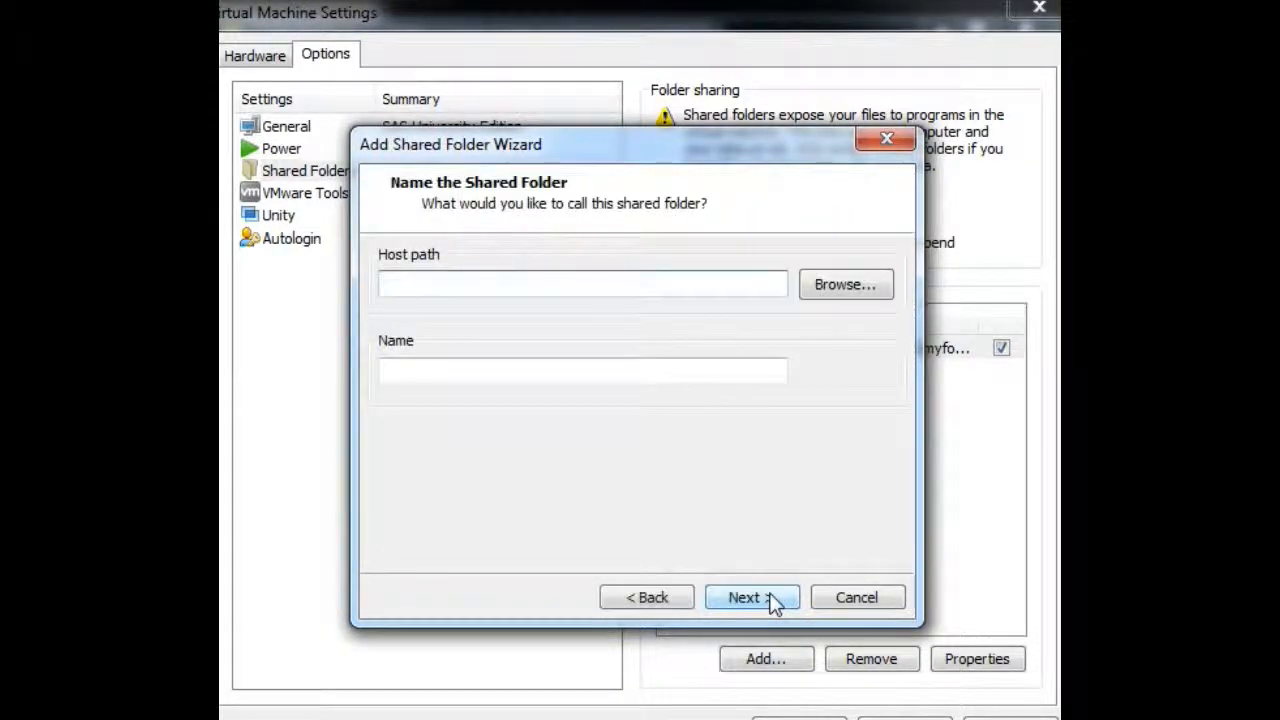
click(861, 291)
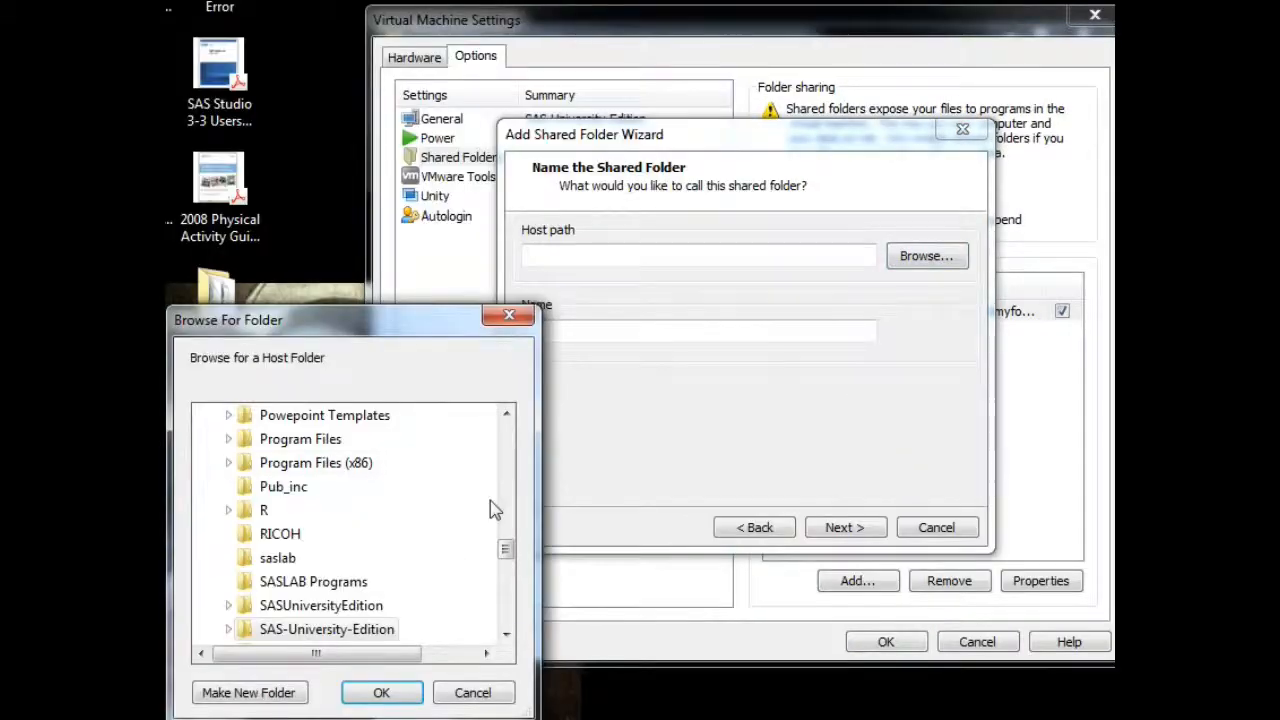
drag(510, 553, 483, 563)
click(357, 512)
click(347, 491)
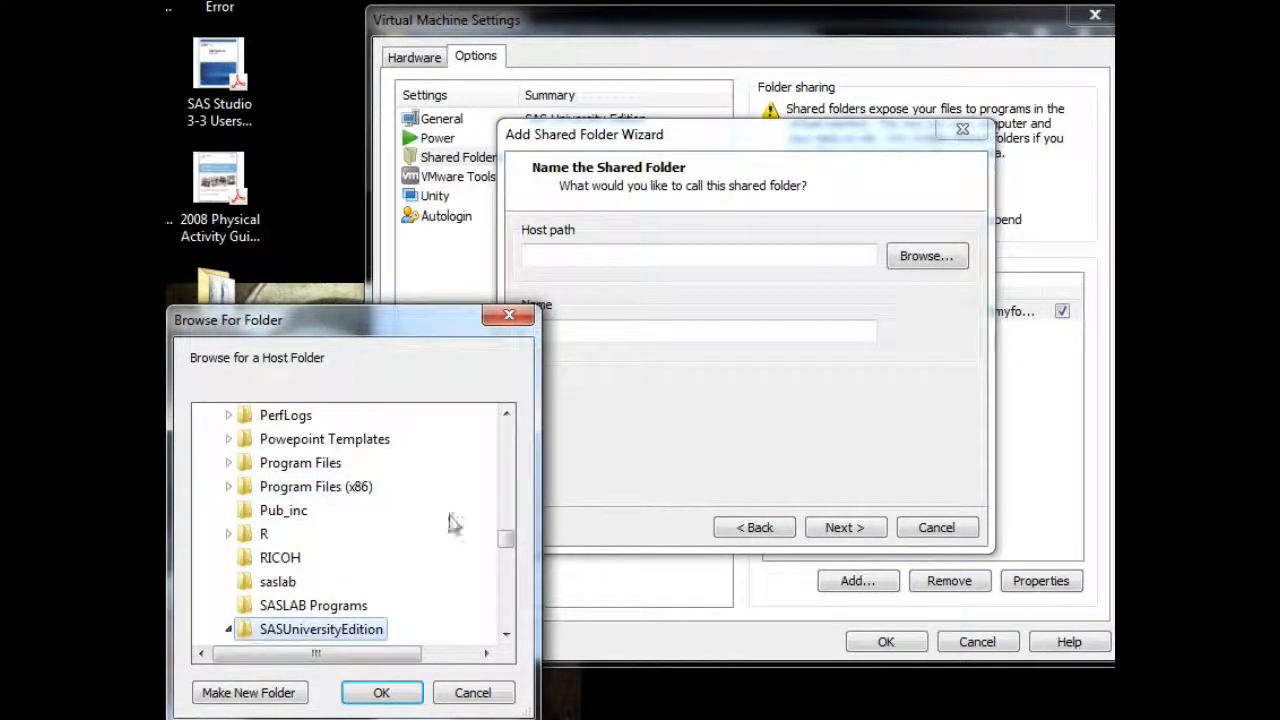
scroll(405, 582, down, 1)
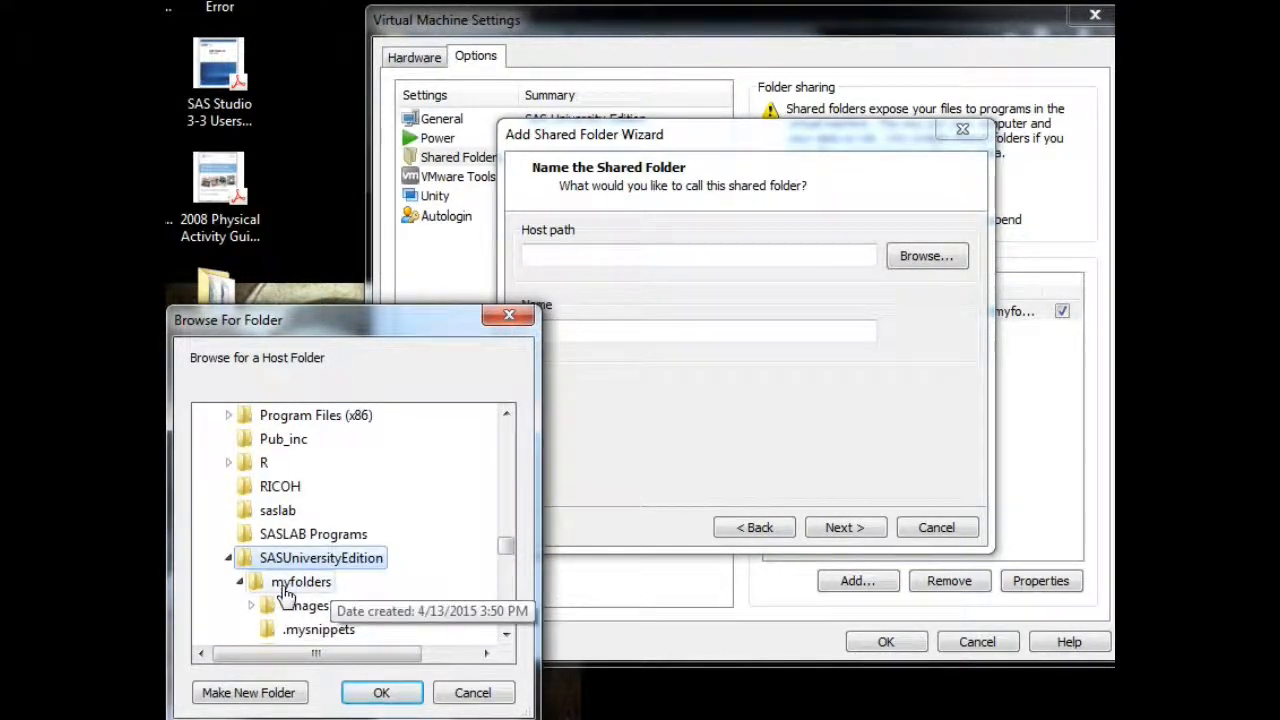
click(296, 588)
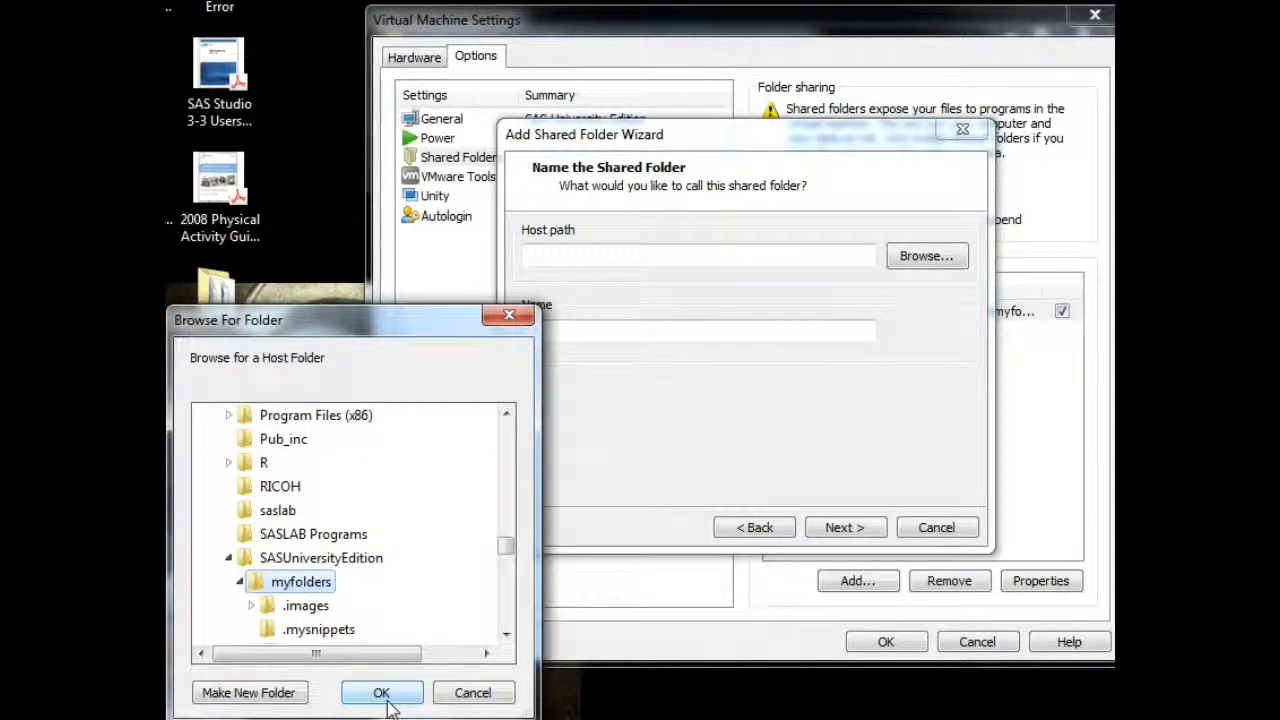
click(488, 695)
click(888, 124)
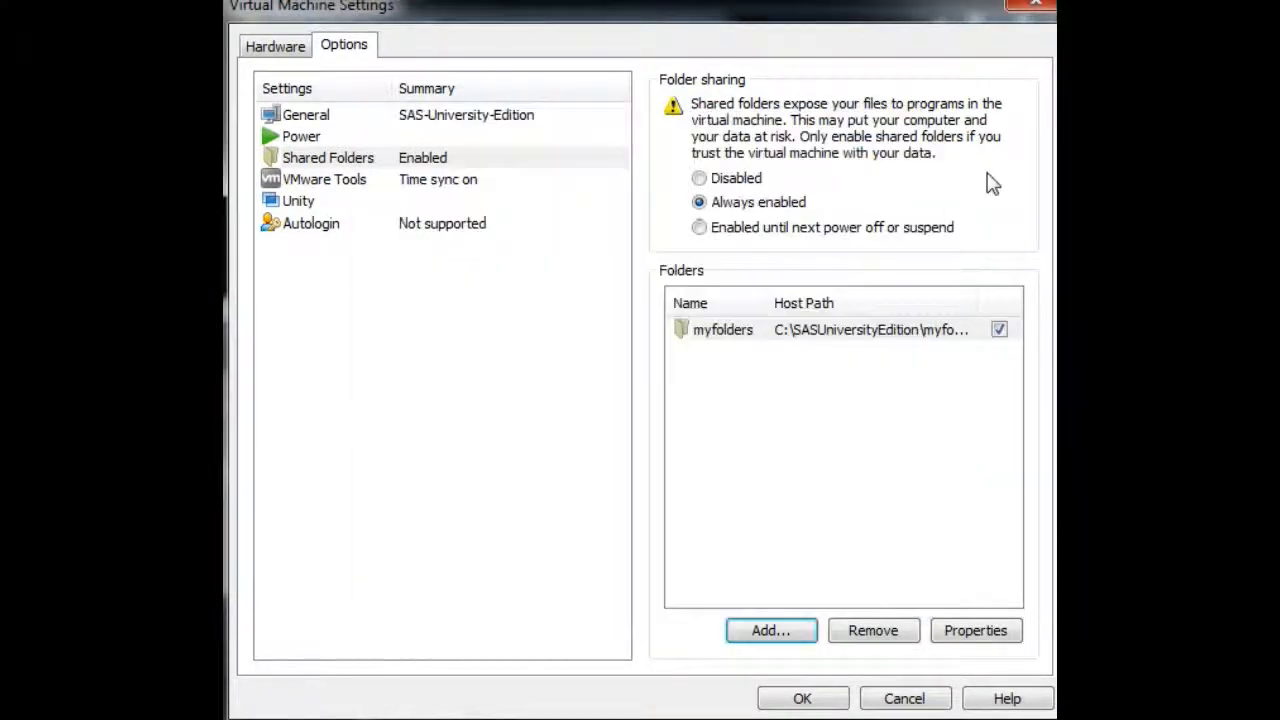
Accept the virtual machine settings and close their dialog.
click(800, 698)
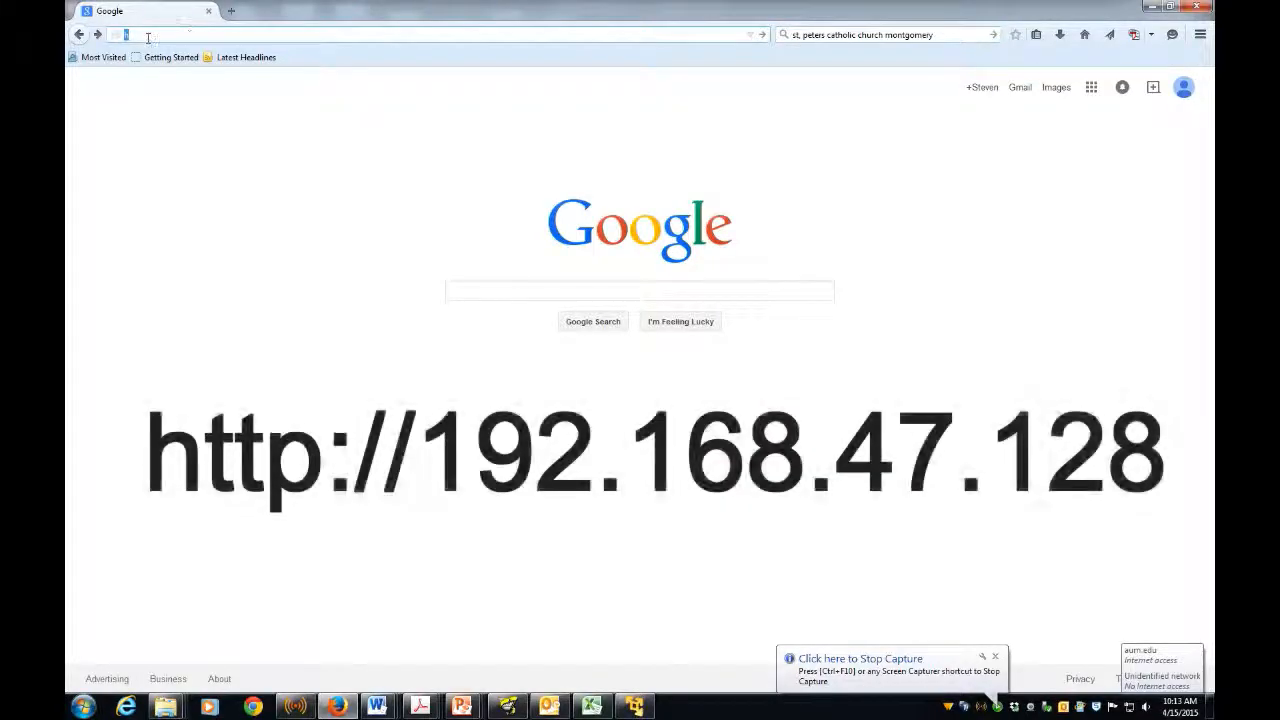
click(145, 35)
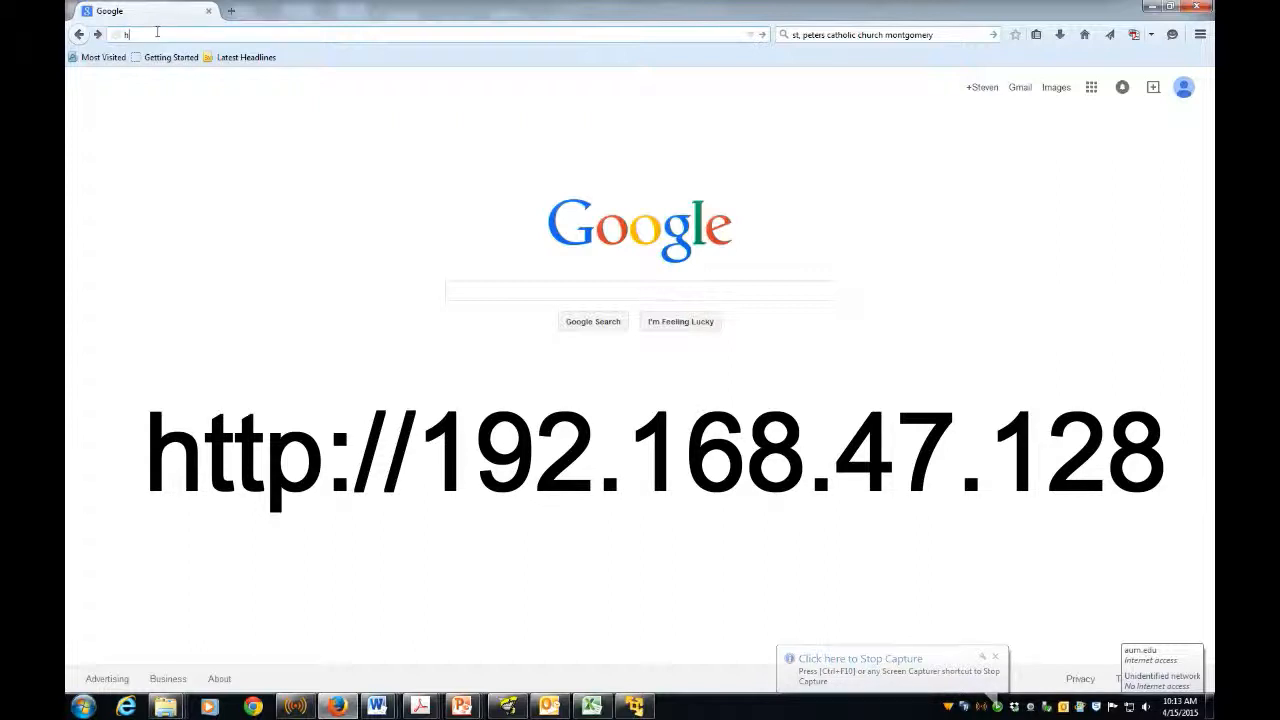
text(tt)
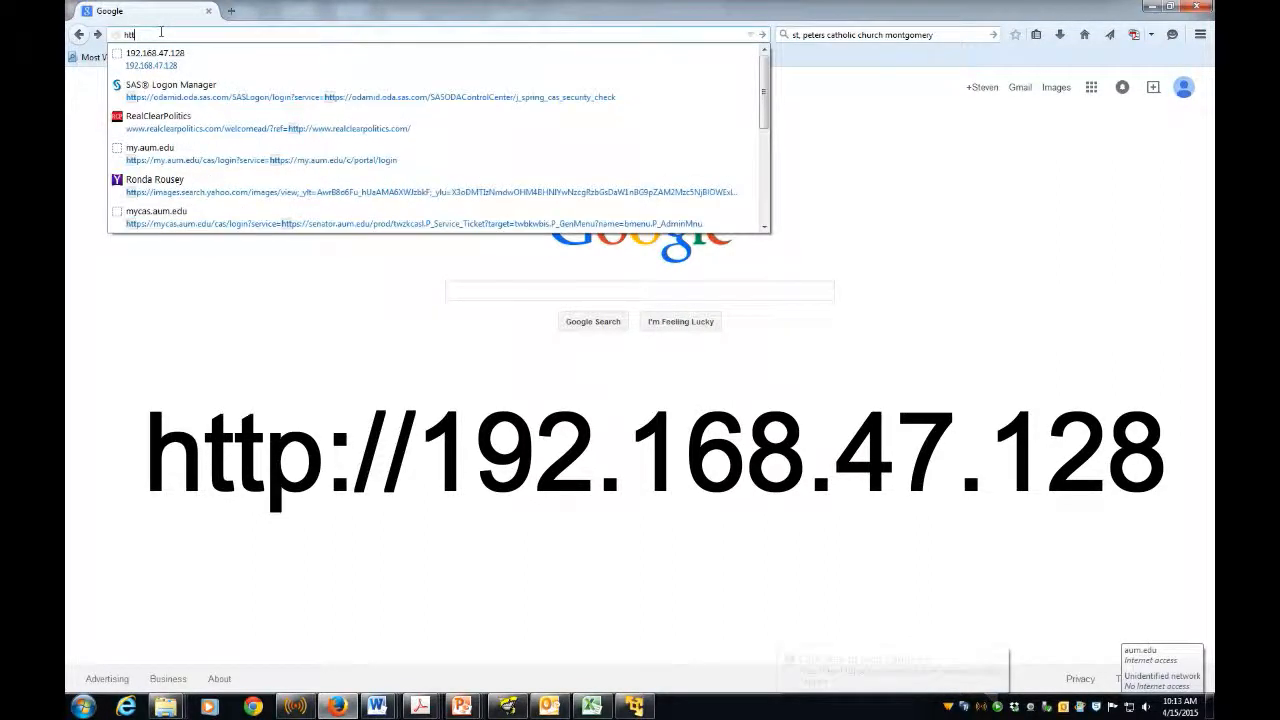
text(p)
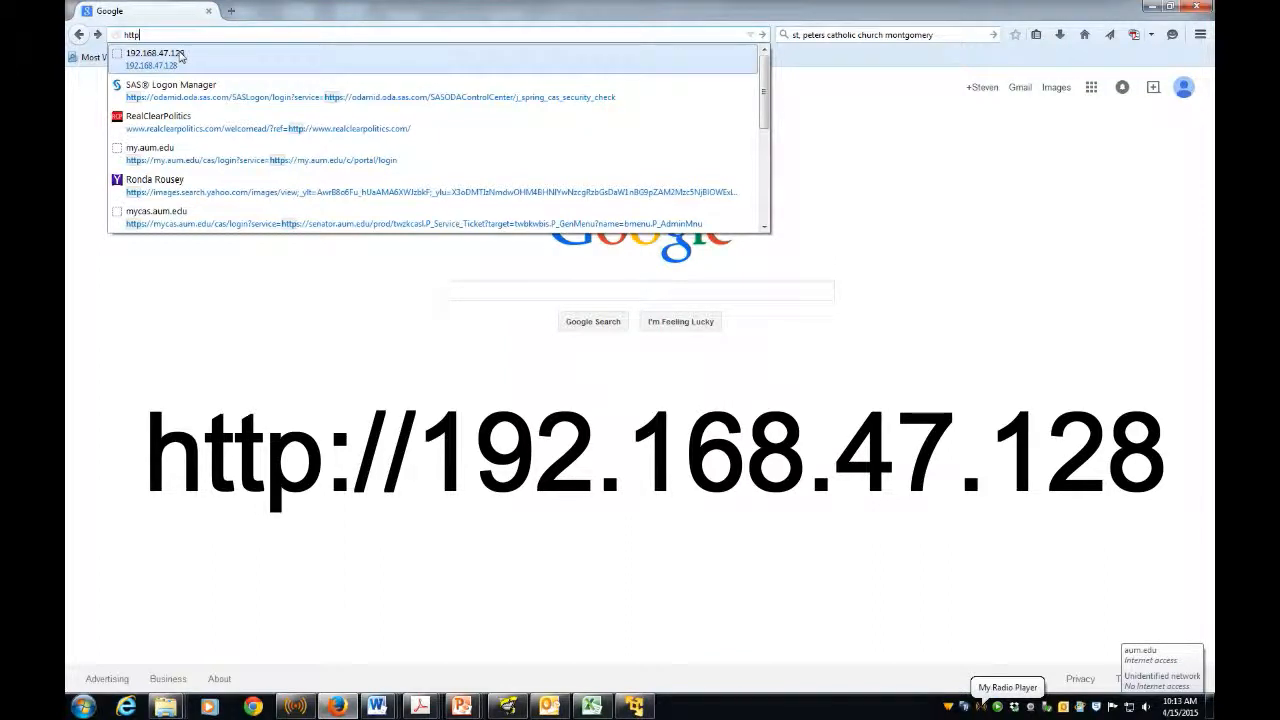
click(180, 57)
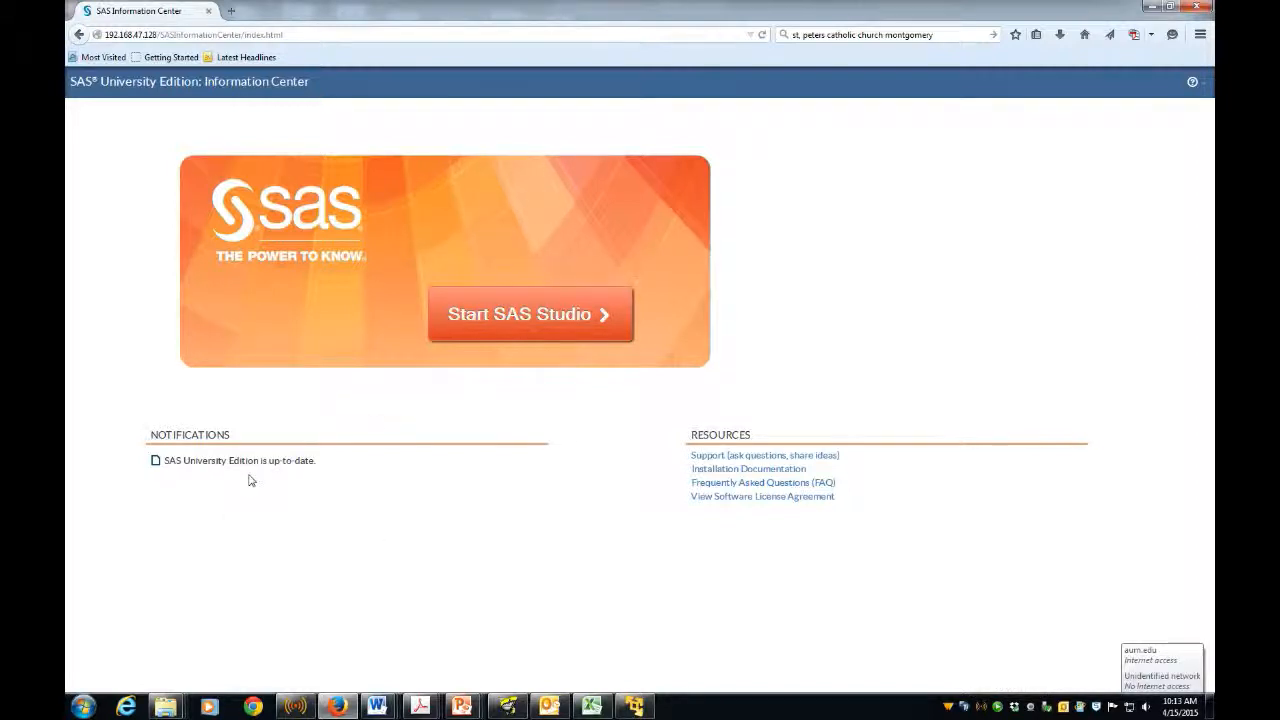
click(538, 325)
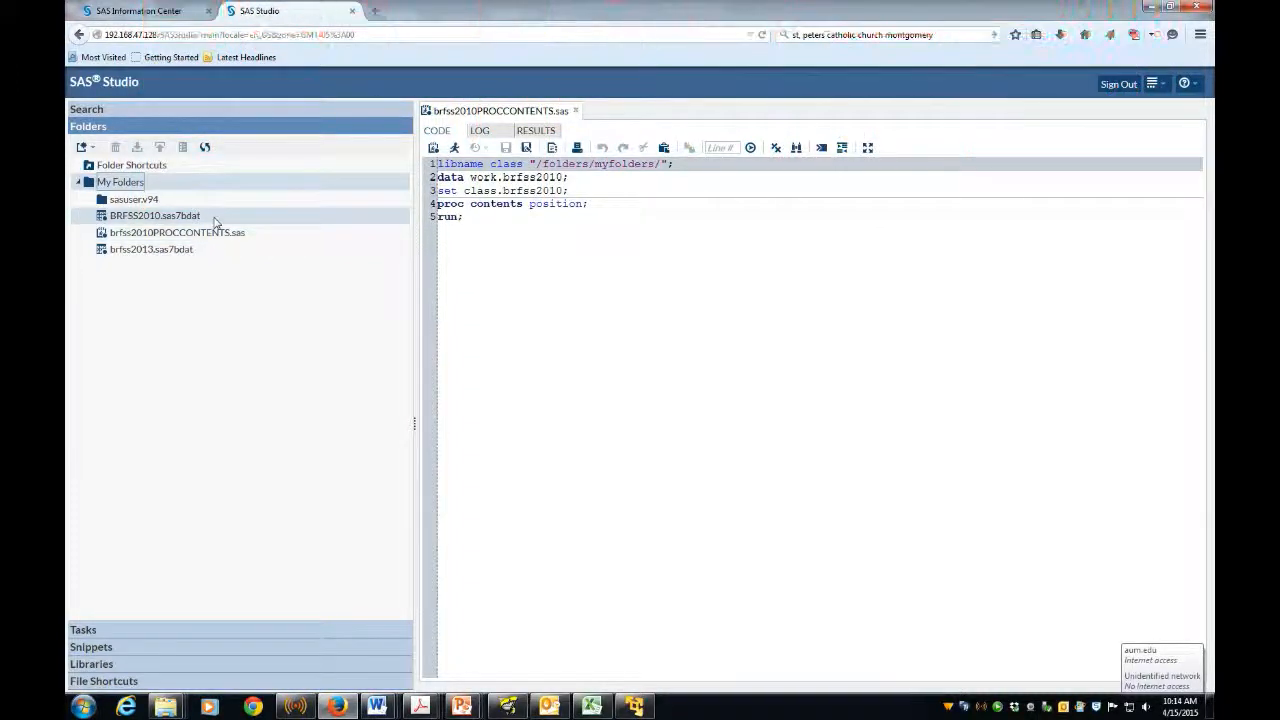
Run the brfss2010PROCCONTENTS.sas program and look through the variable list in its results.
click(454, 147)
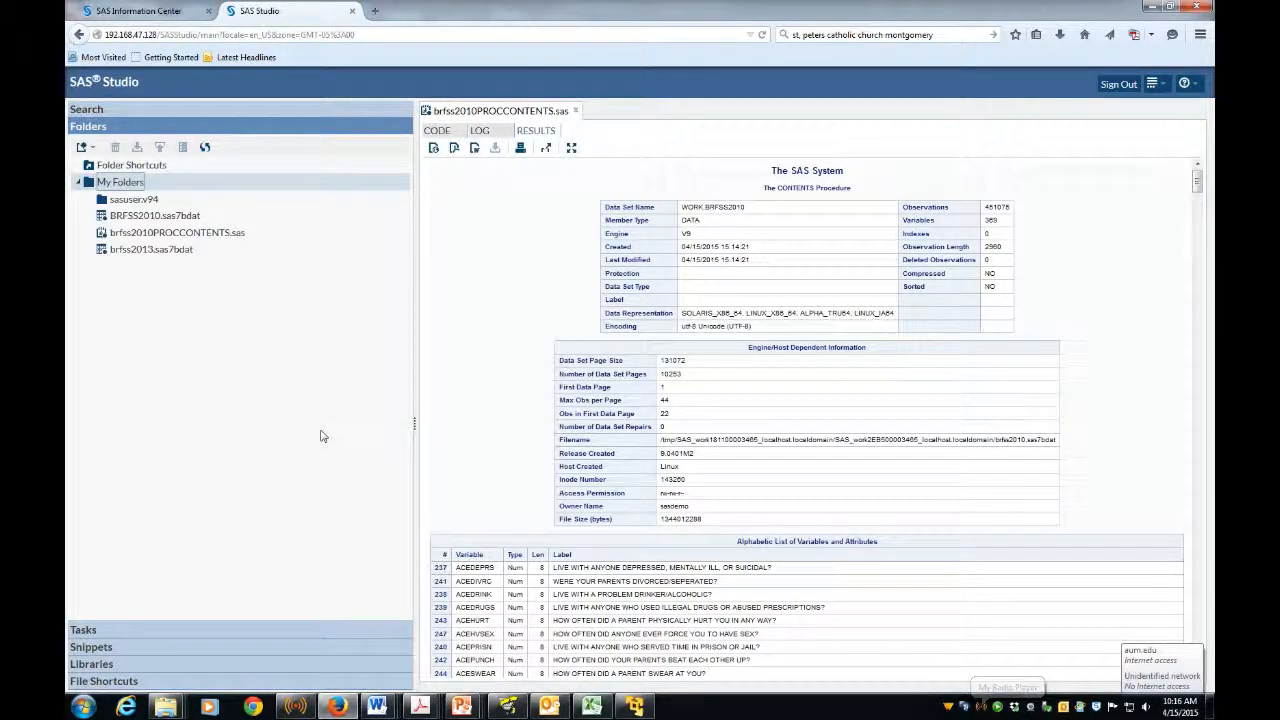
scroll(787, 422, down, 8)
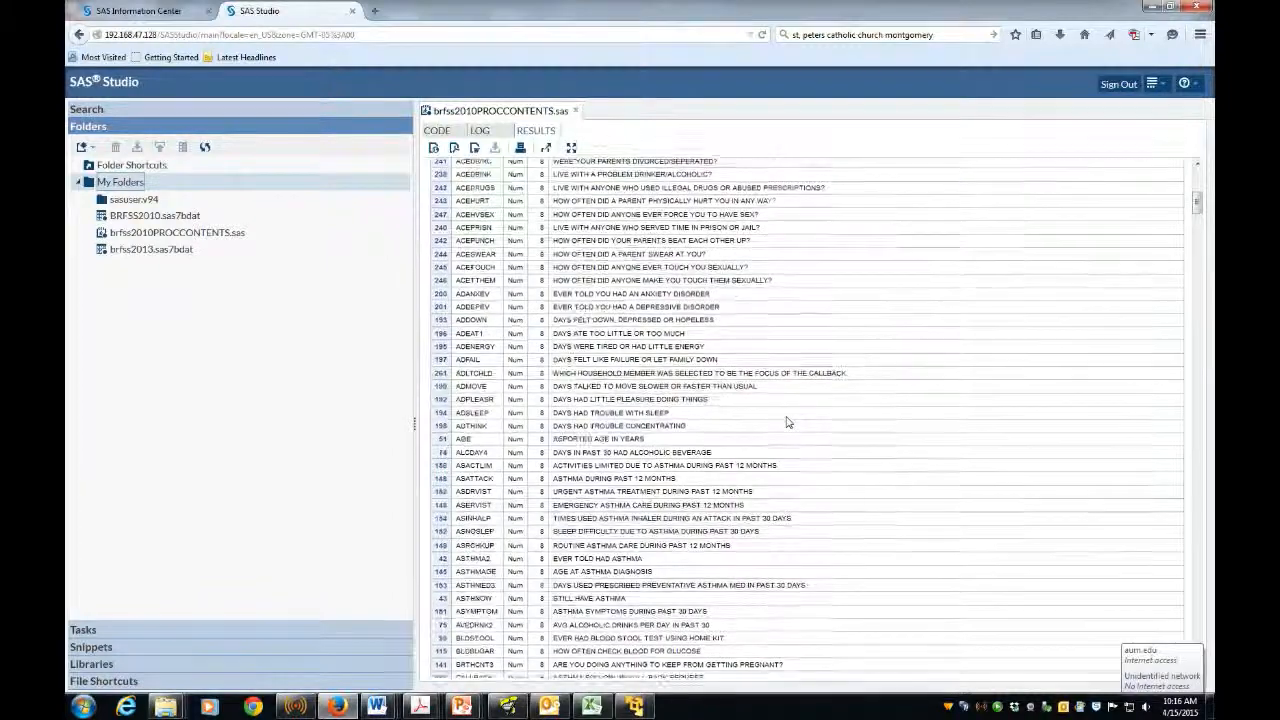
scroll(787, 422, down, 10)
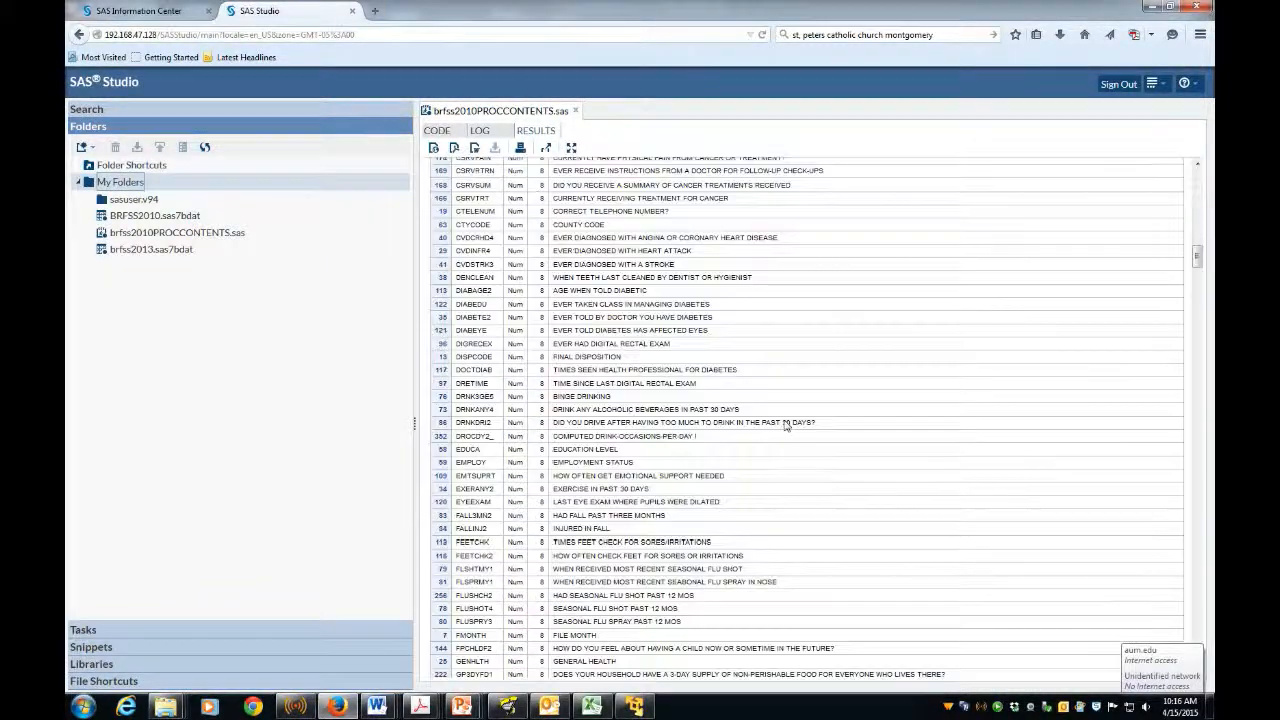
scroll(785, 420, down, 10)
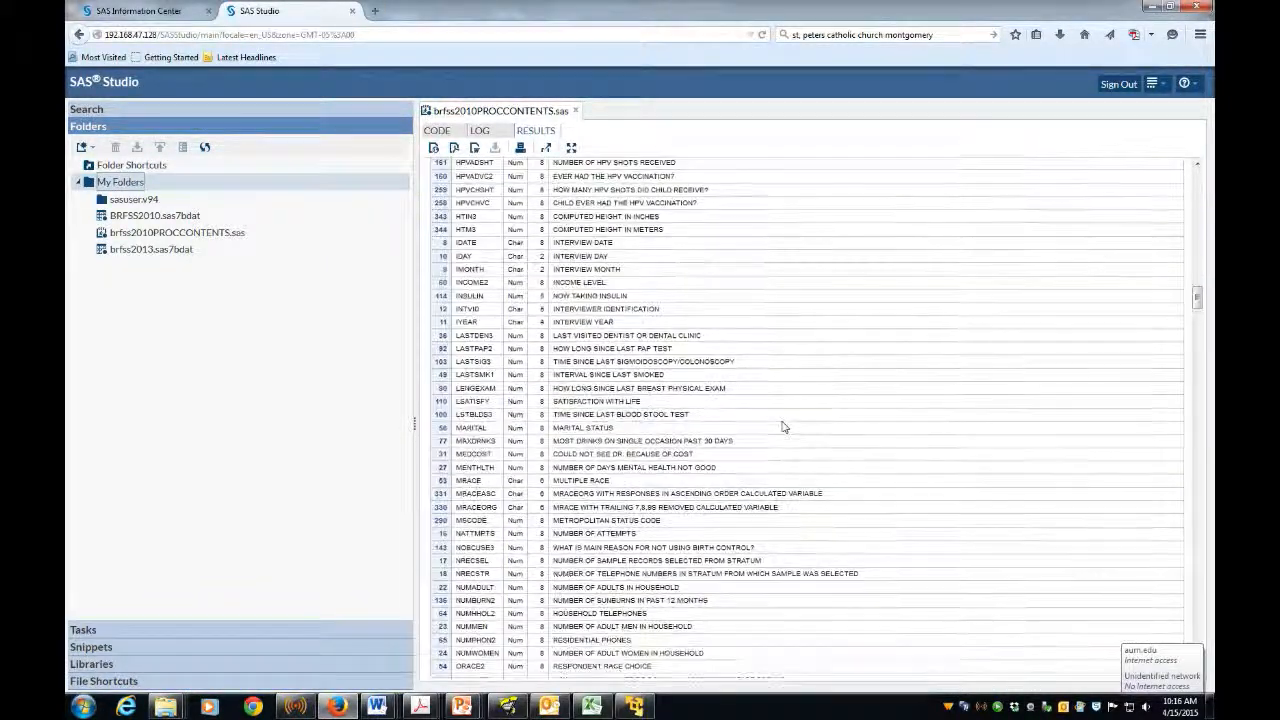
scroll(783, 427, down, 8)
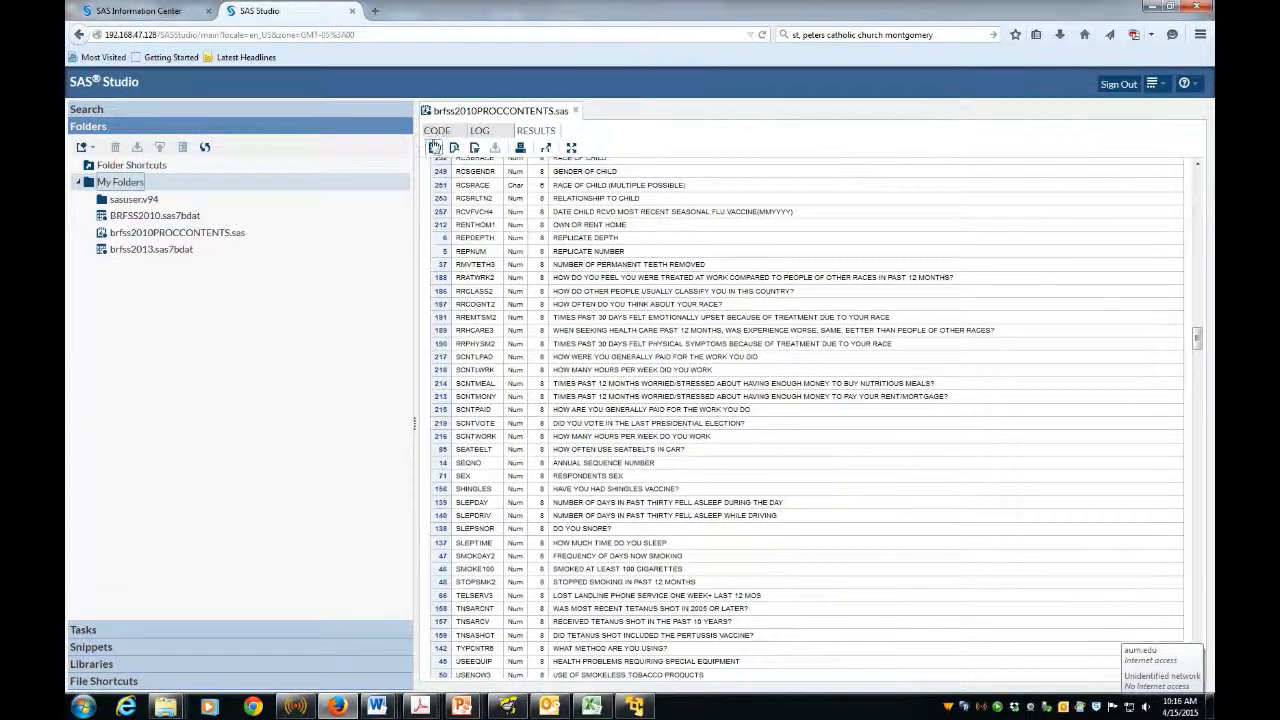
Review the program's code and read its execution log, ending back on the results.
click(440, 131)
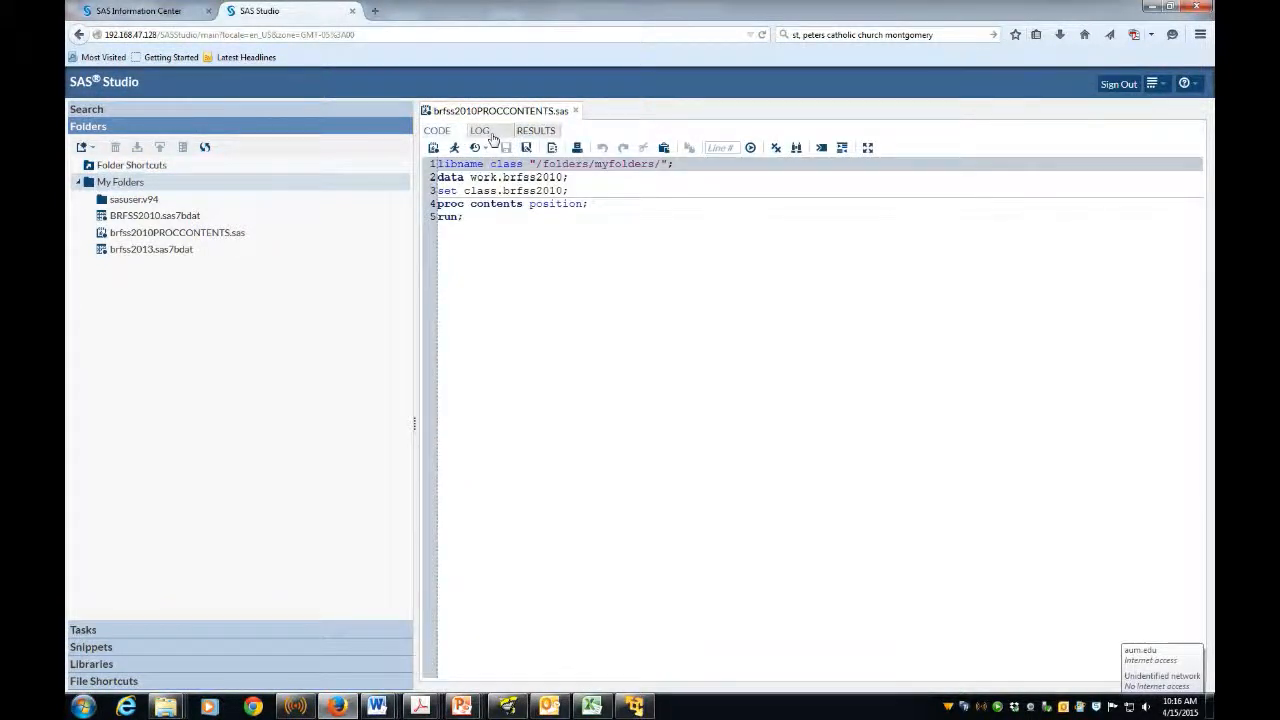
click(480, 131)
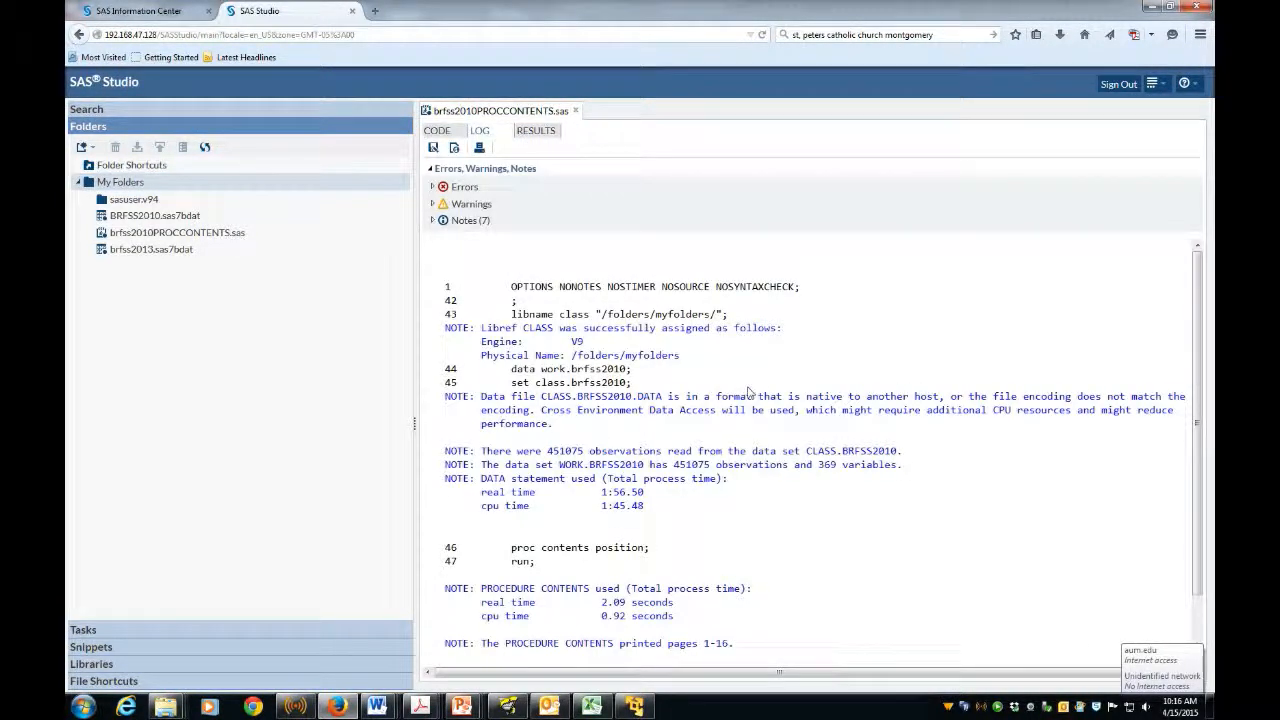
scroll(749, 393, down, 2)
scroll(749, 388, up, 2)
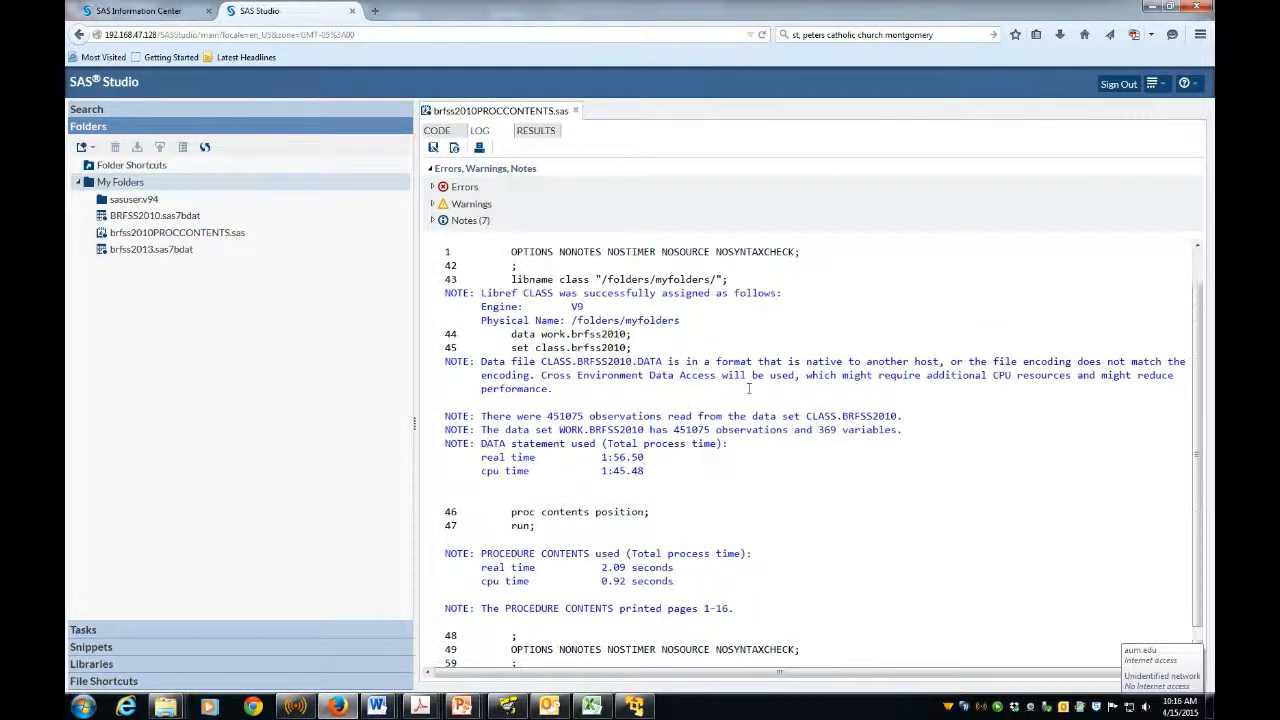
scroll(700, 330, down, 2)
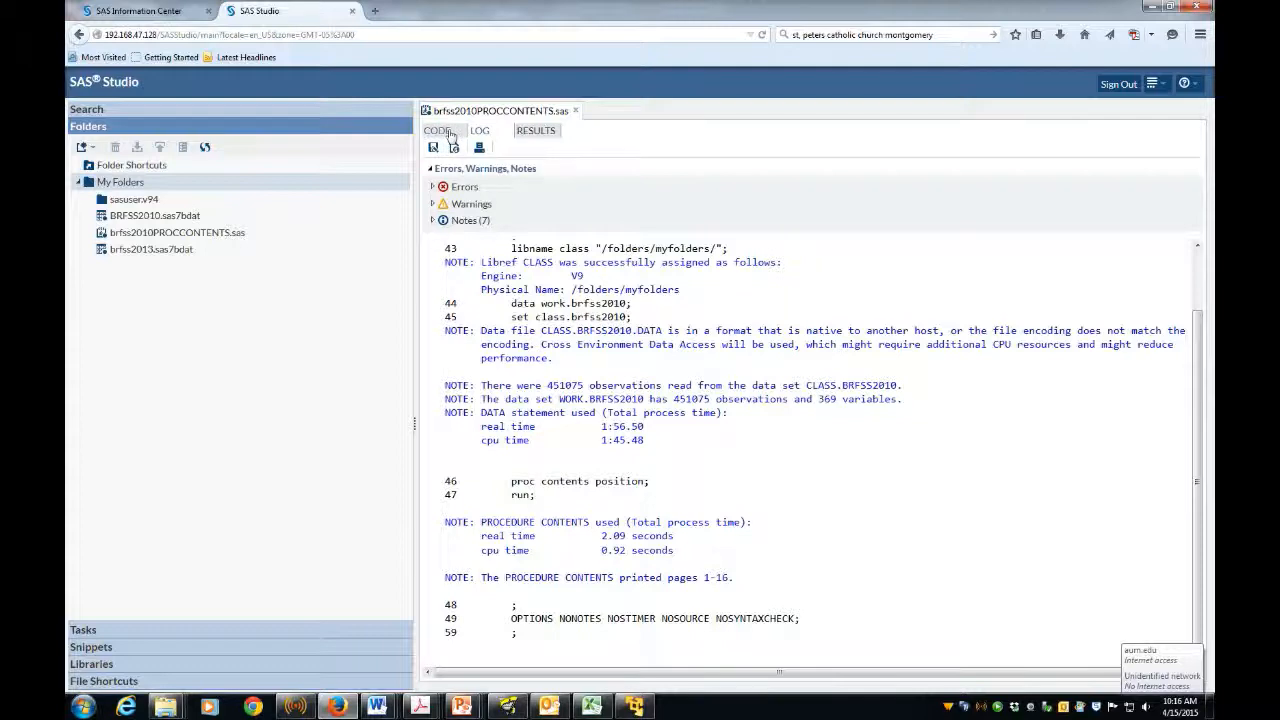
click(536, 130)
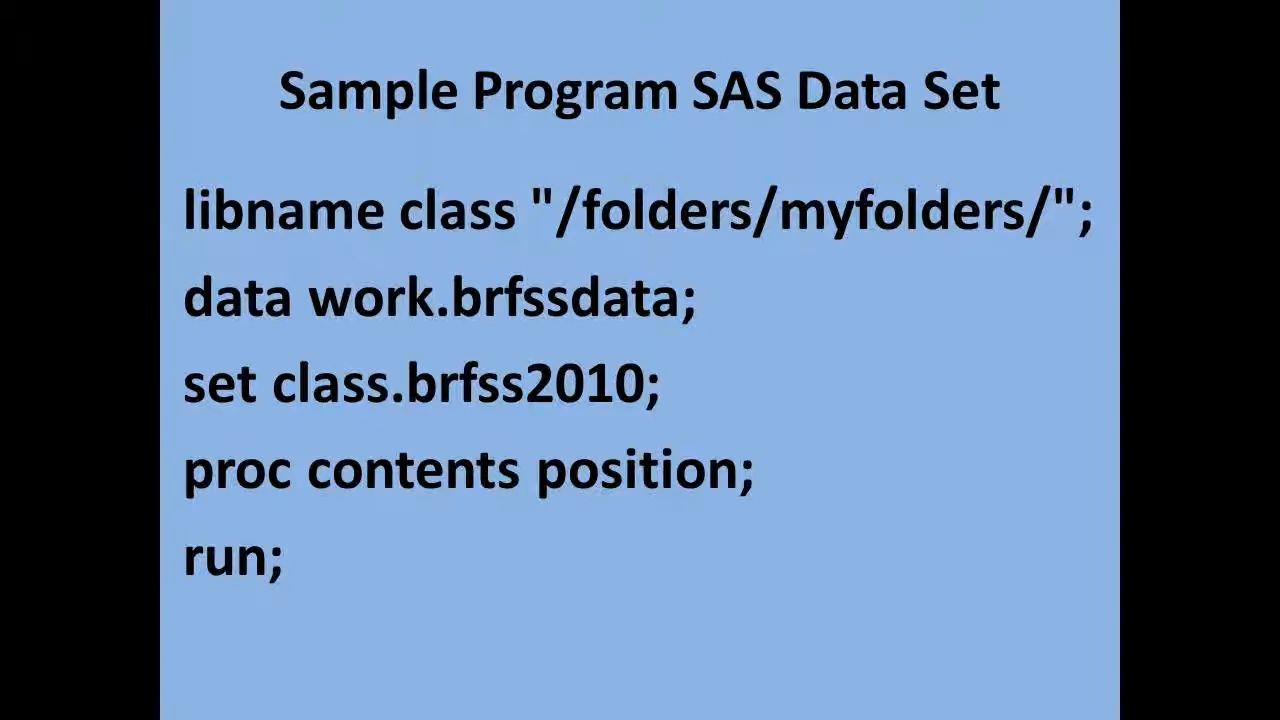
drag(197, 241, 1078, 244)
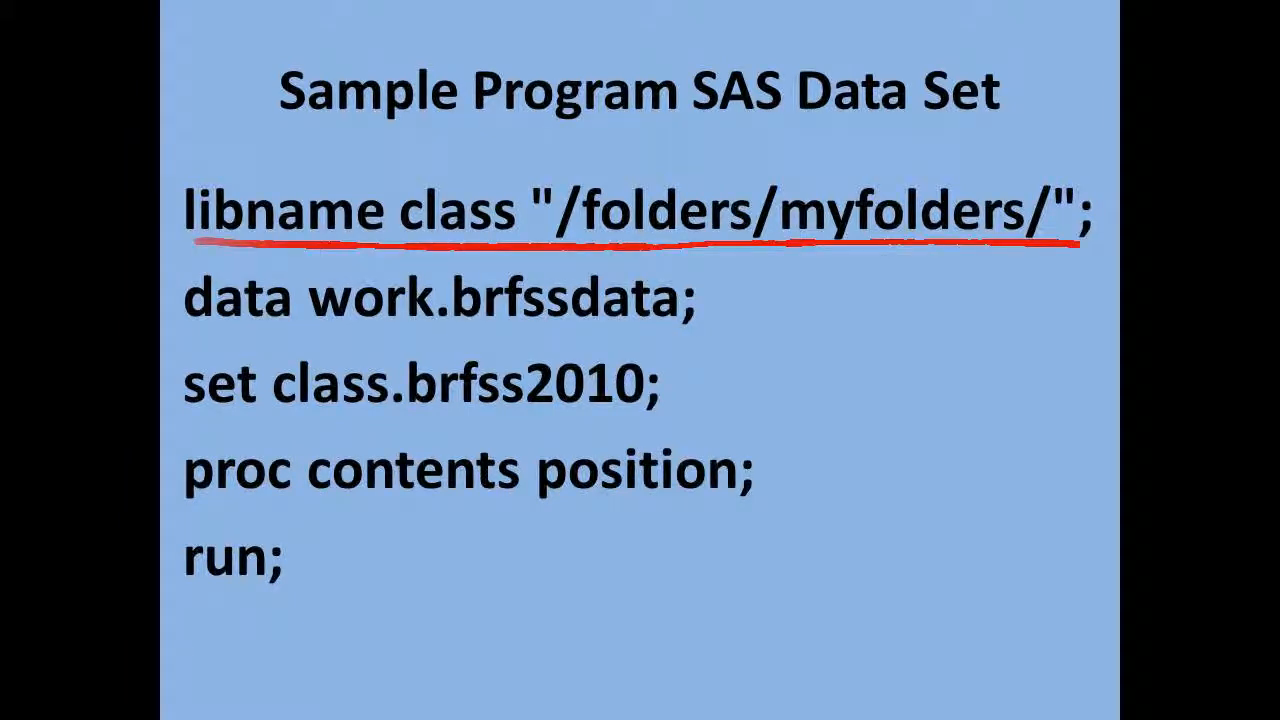